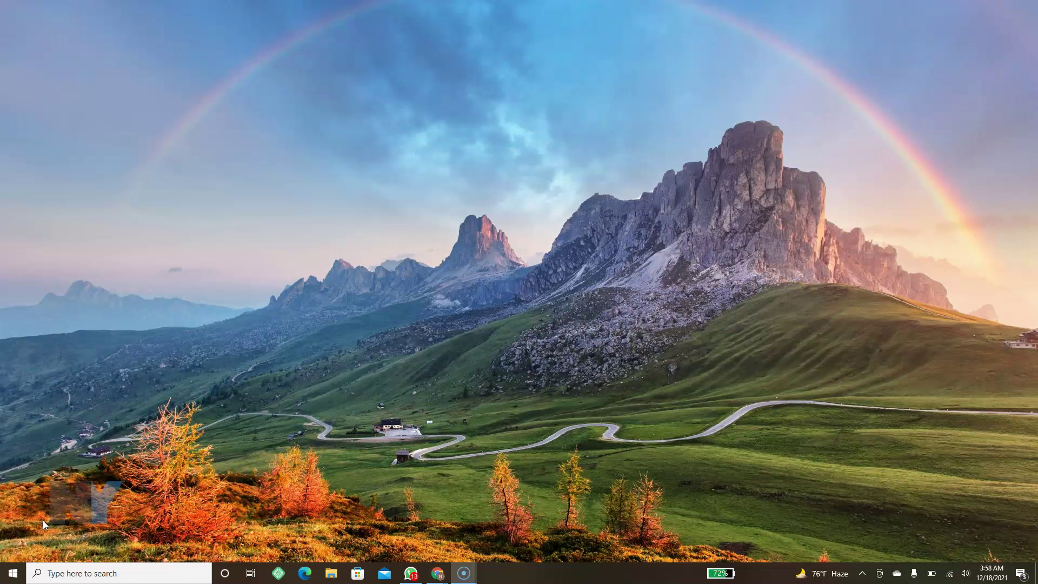
# Step: Open Windows clipboard history with Win+V and browse down through the saved entries
pyautogui.press('super+v')
pyautogui.press('Escape')
pyautogui.press('super+v')
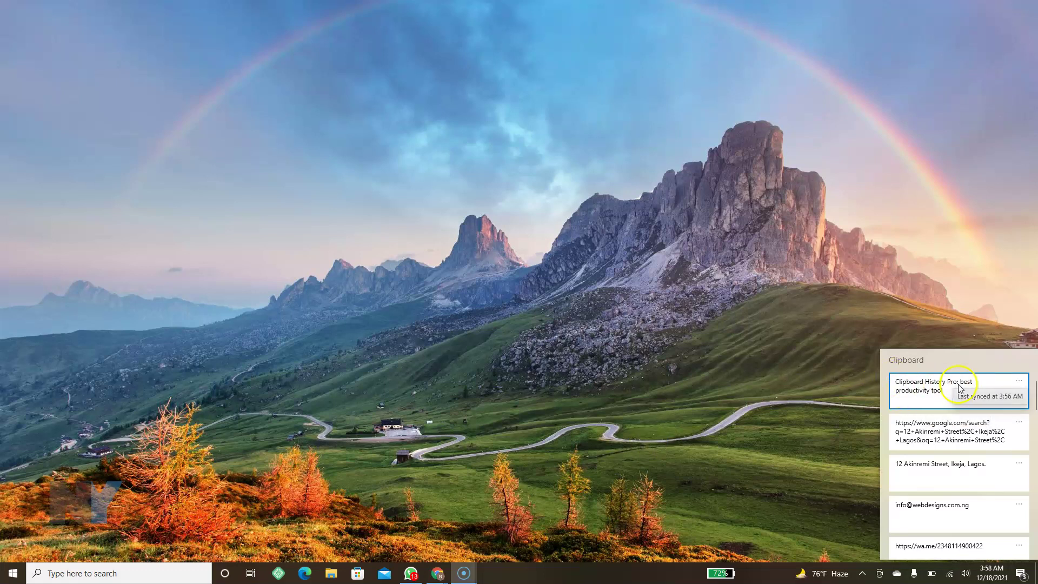
pyautogui.press('Down')
pyautogui.press('Down')
pyautogui.press('Down')
pyautogui.press('Down')
pyautogui.press('Down')
pyautogui.press('Down')
pyautogui.press('Down')
pyautogui.press('Down')
pyautogui.press('Down')
pyautogui.press('Down')
pyautogui.press('Down')
pyautogui.press('Down')
pyautogui.press('Down')
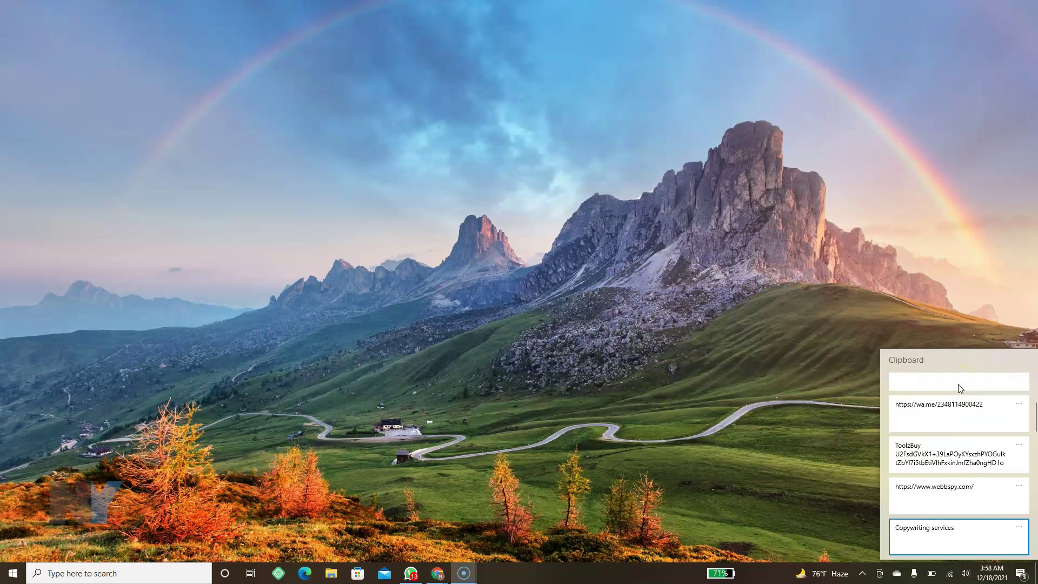
pyautogui.press('Down')
pyautogui.press('Down')
pyautogui.press('Down')
pyautogui.press('Down')
pyautogui.press('Down')
pyautogui.press('Down')
pyautogui.press('Down')
pyautogui.press('Down')
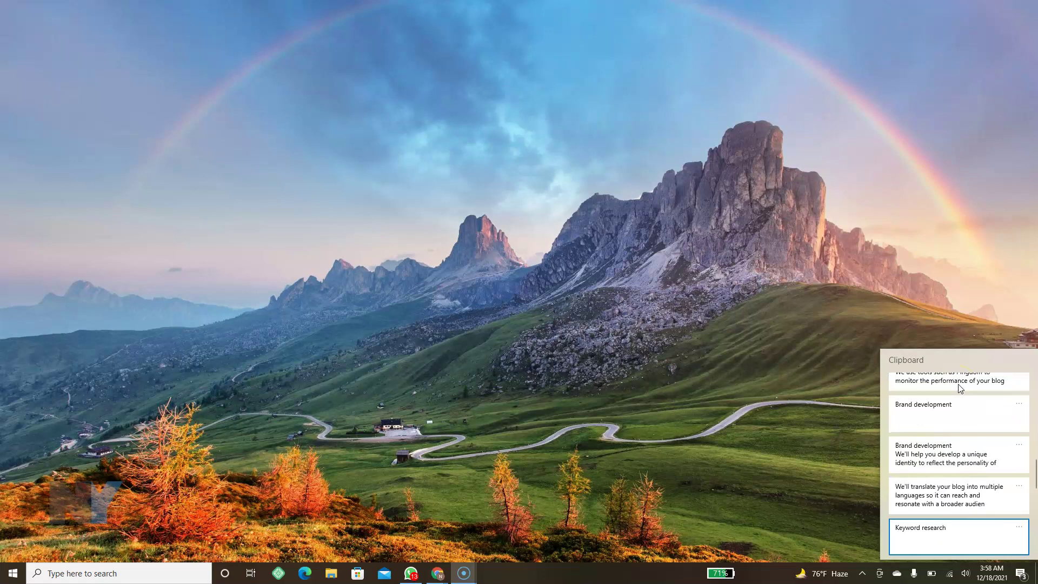
pyautogui.press('Down')
pyautogui.press('Down')
pyautogui.press('Down')
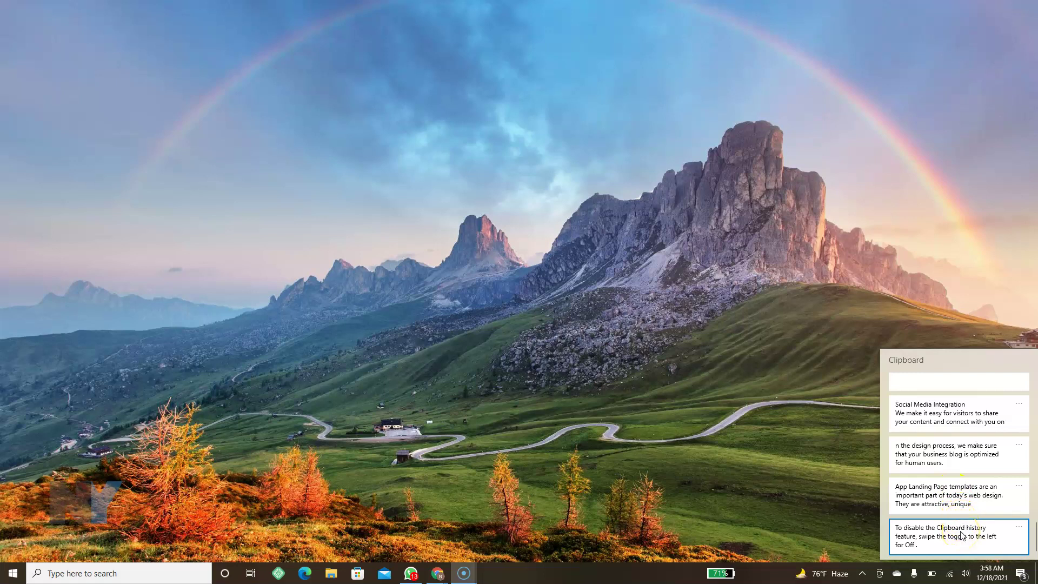
# Step: Switch to the New Tab Chrome window from the taskbar
pyautogui.click(831, 475)
pyautogui.click(437, 576)
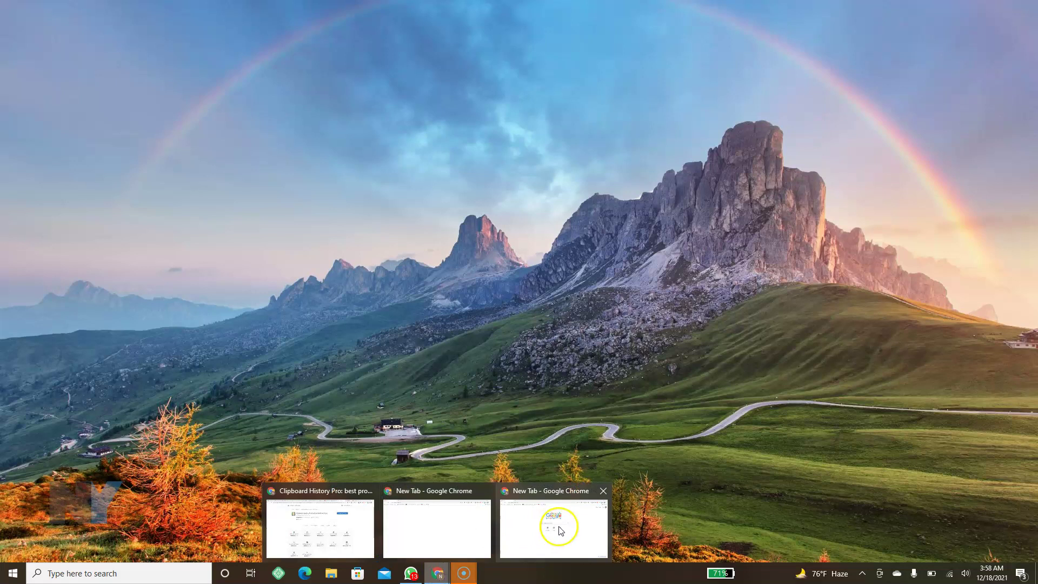
pyautogui.click(559, 529)
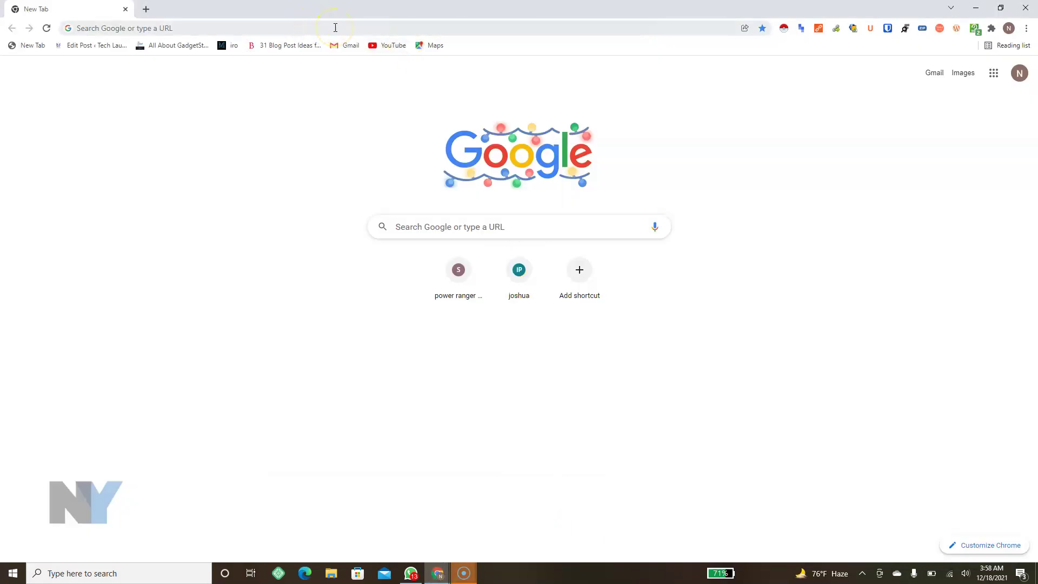
# Step: Search Google for 'chrome web store' from the address bar
pyautogui.click(335, 27)
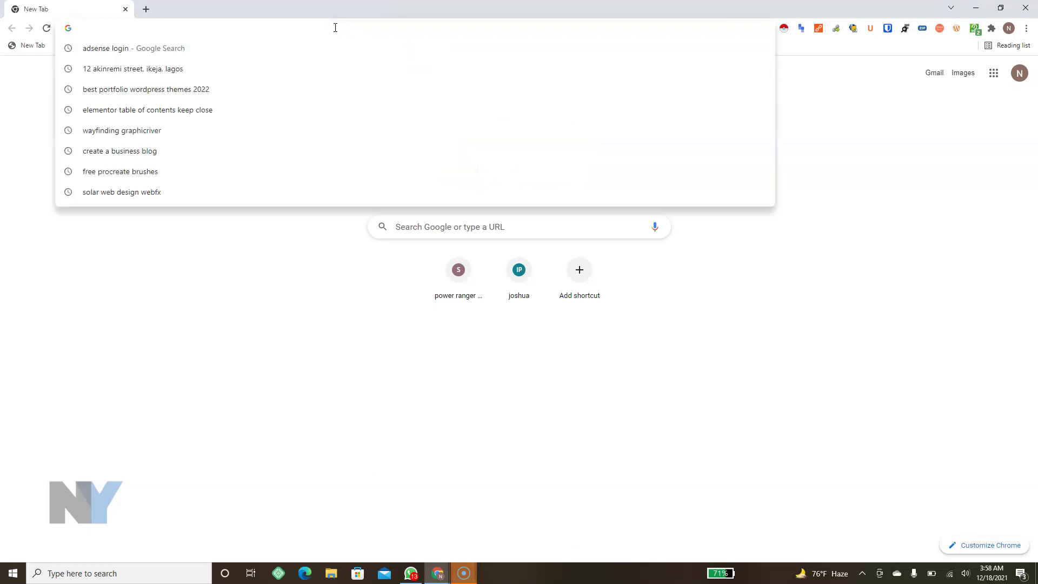
pyautogui.write('chromw')
pyautogui.press('BackSpace')
pyautogui.write('e')
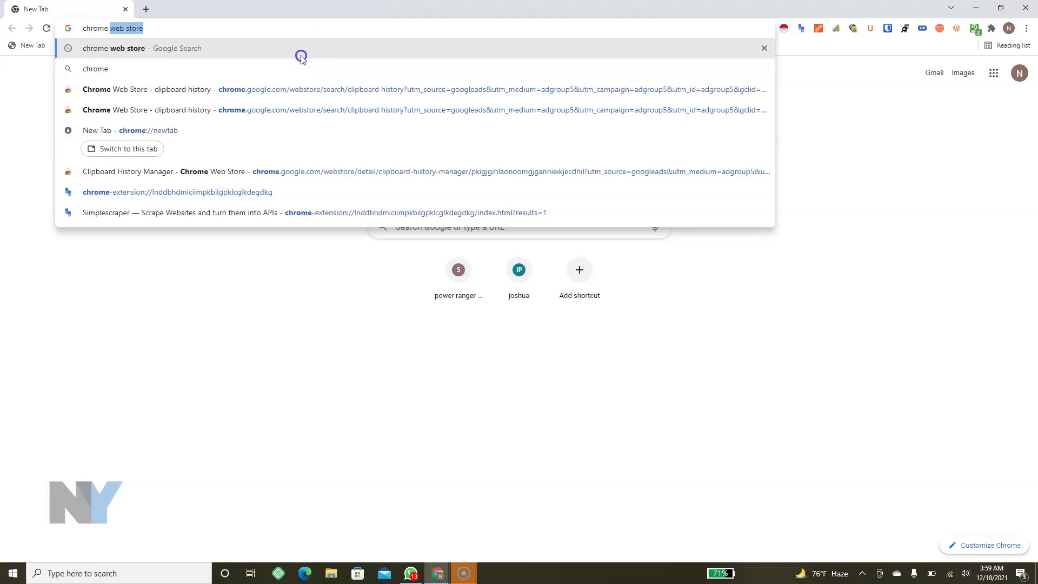
pyautogui.click(299, 54)
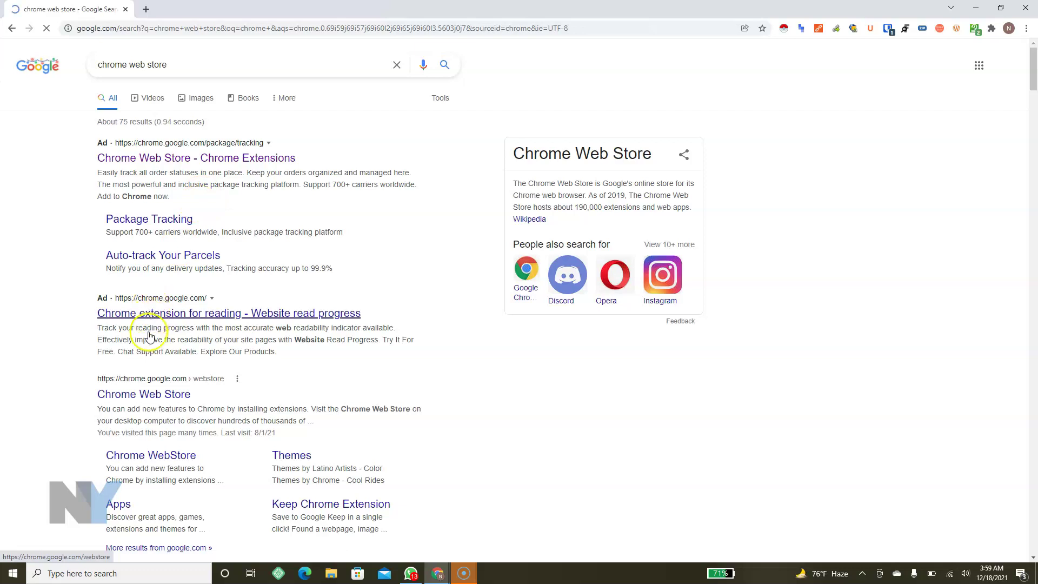
# Step: Open the Chrome Web Store and search it for 'clipboard history pro'
pyautogui.click(151, 395)
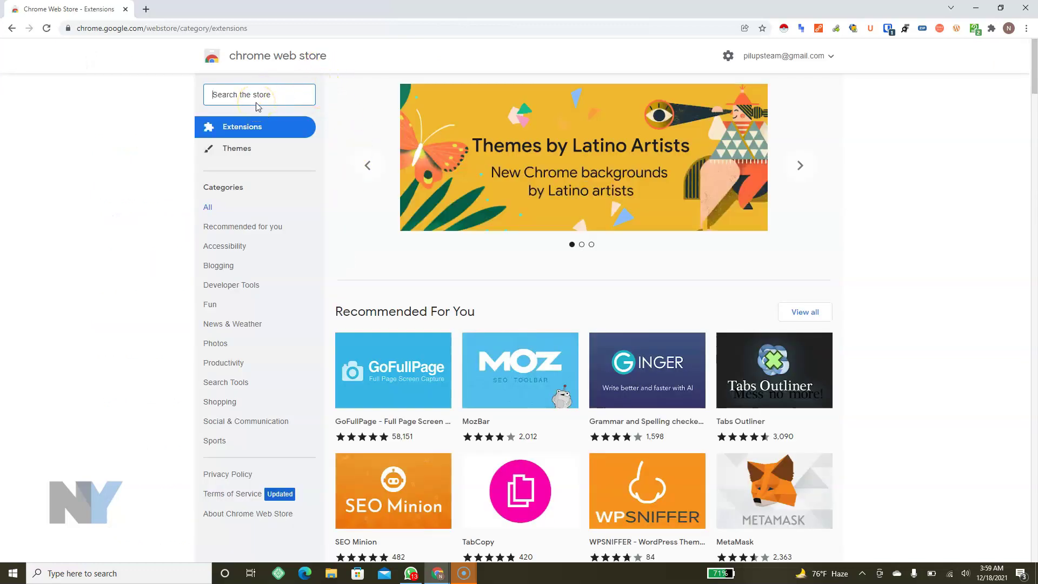
pyautogui.write('clik')
pyautogui.press('BackSpace')
pyautogui.write('pboard ')
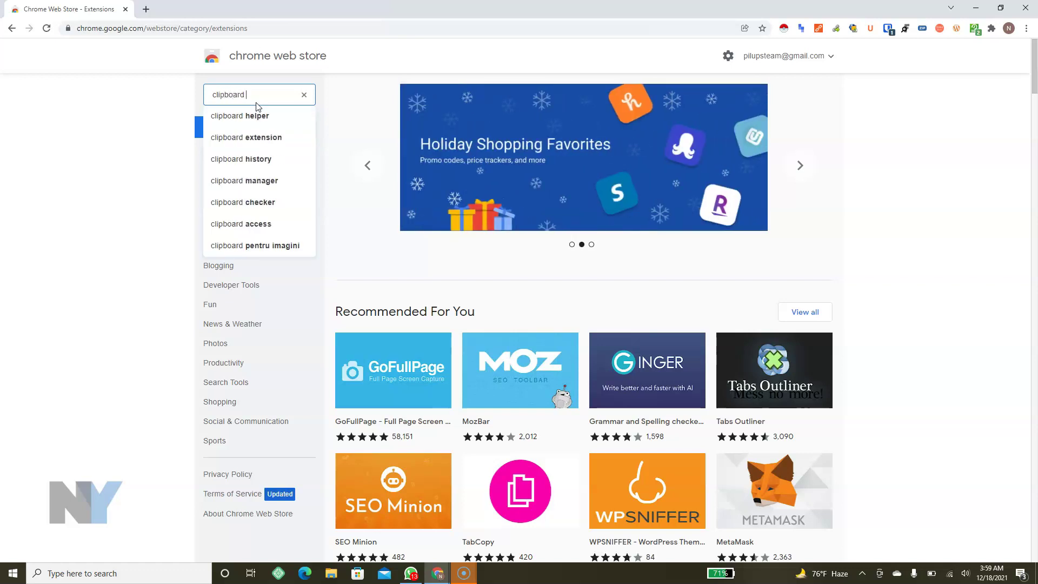
pyautogui.write('history')
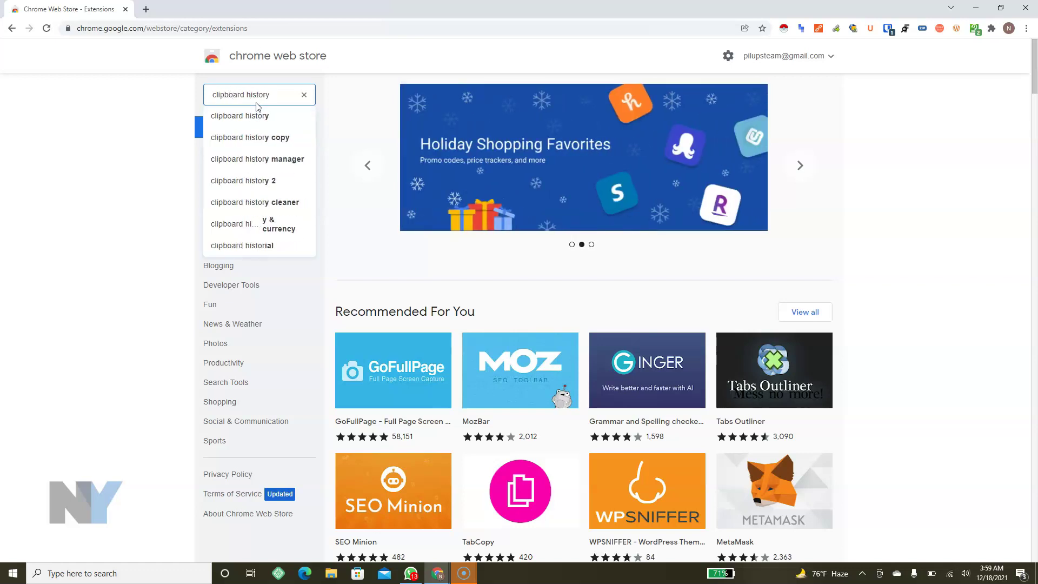
pyautogui.write(' pro')
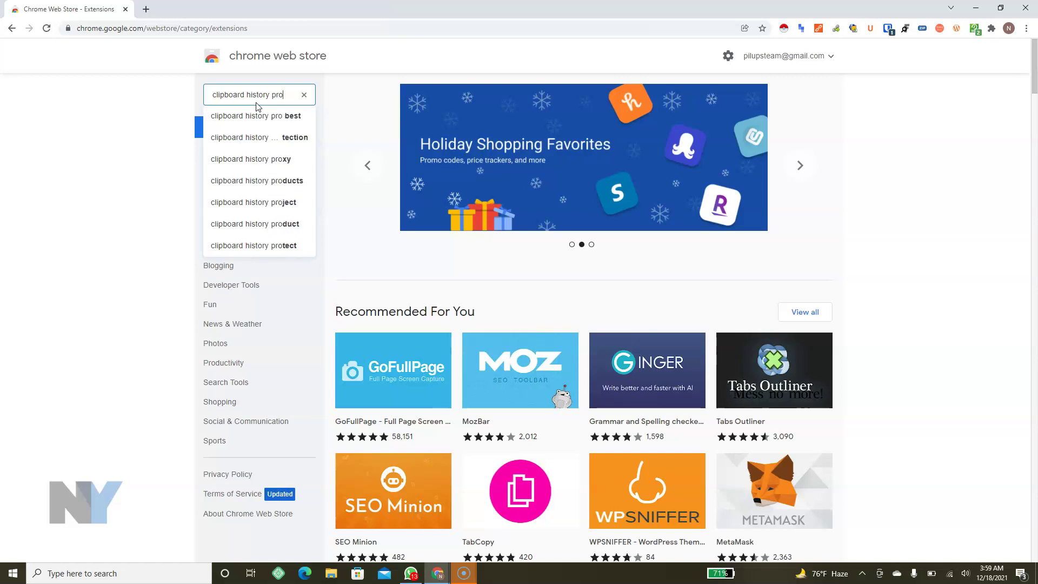
pyautogui.press('Return')
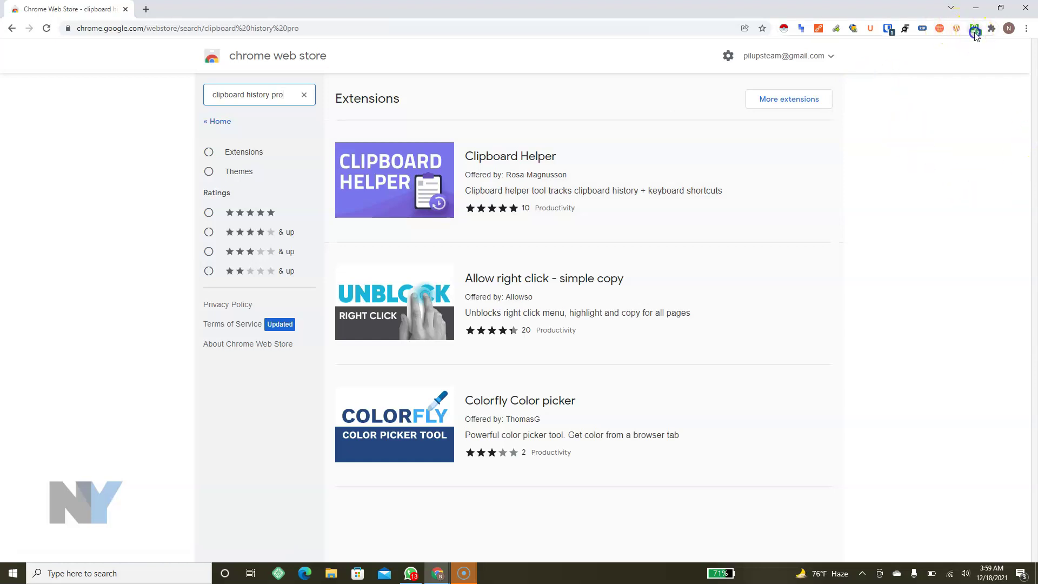
# Step: View Clipboard History Pro's About window from its popup menu, select its name, then close it
pyautogui.click(974, 29)
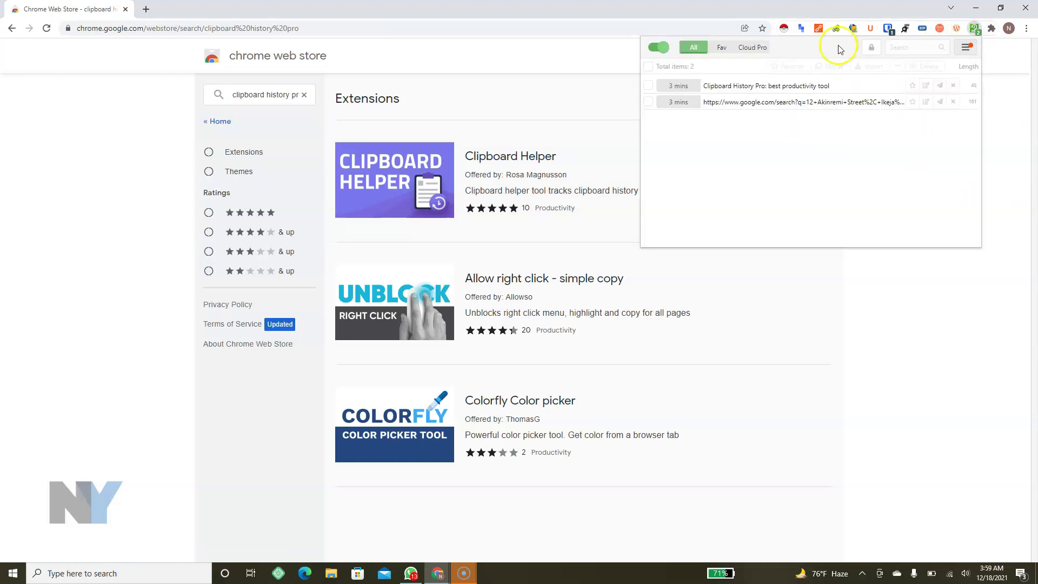
pyautogui.click(966, 48)
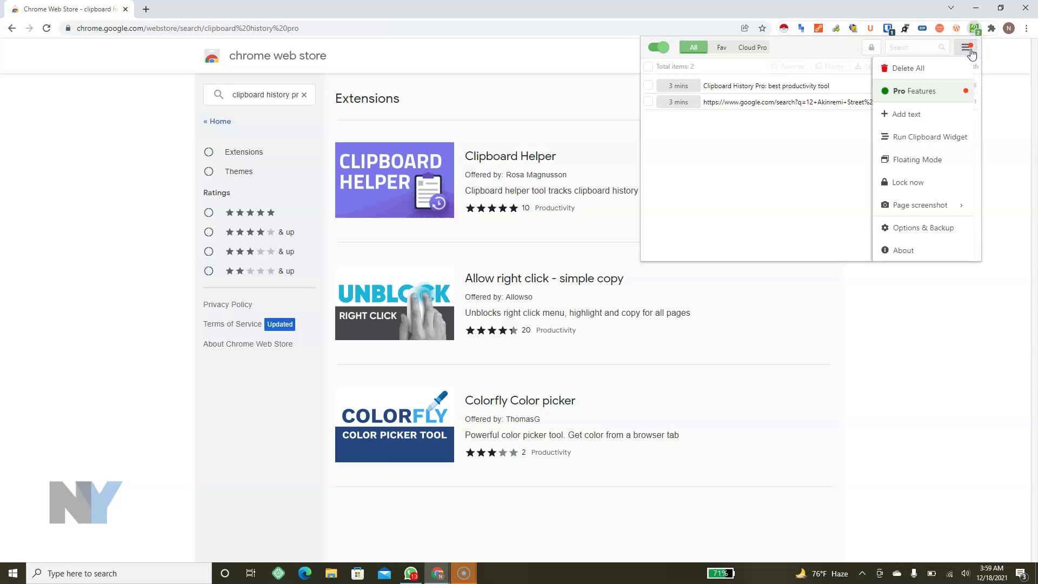
pyautogui.click(904, 251)
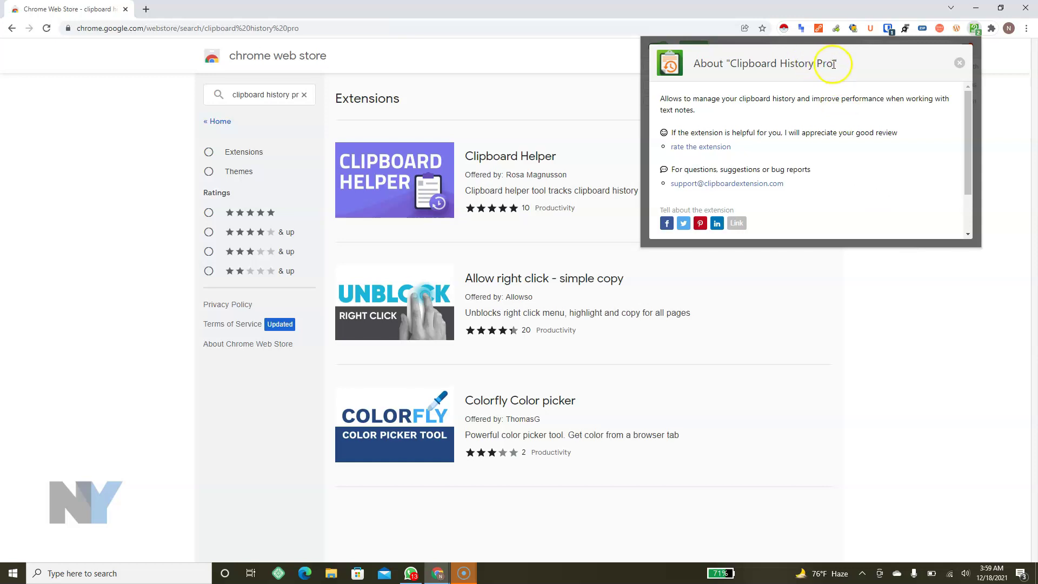
pyautogui.moveTo(833, 64); pyautogui.dragTo(731, 68)
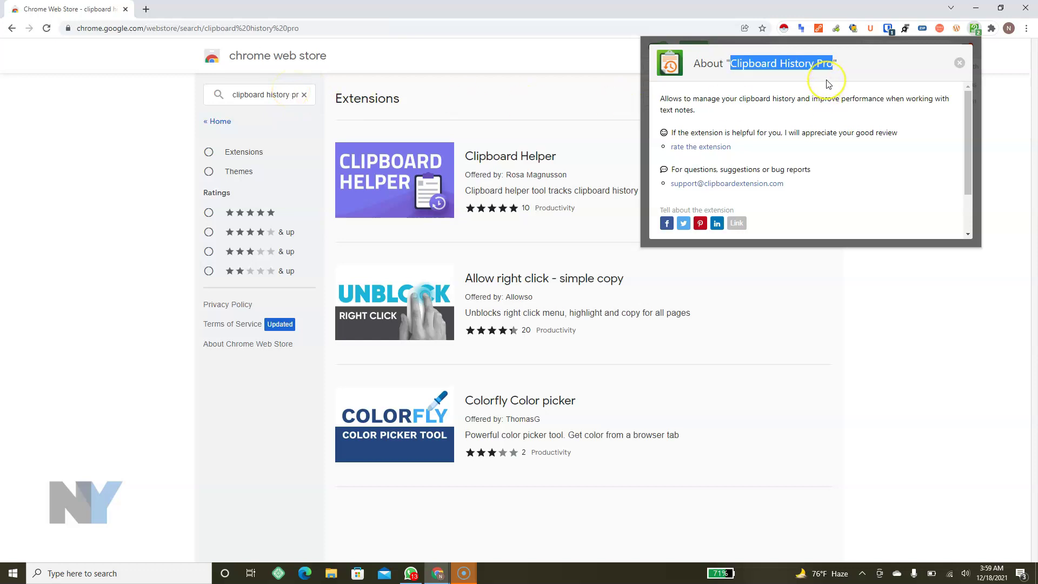
pyautogui.click(156, 265)
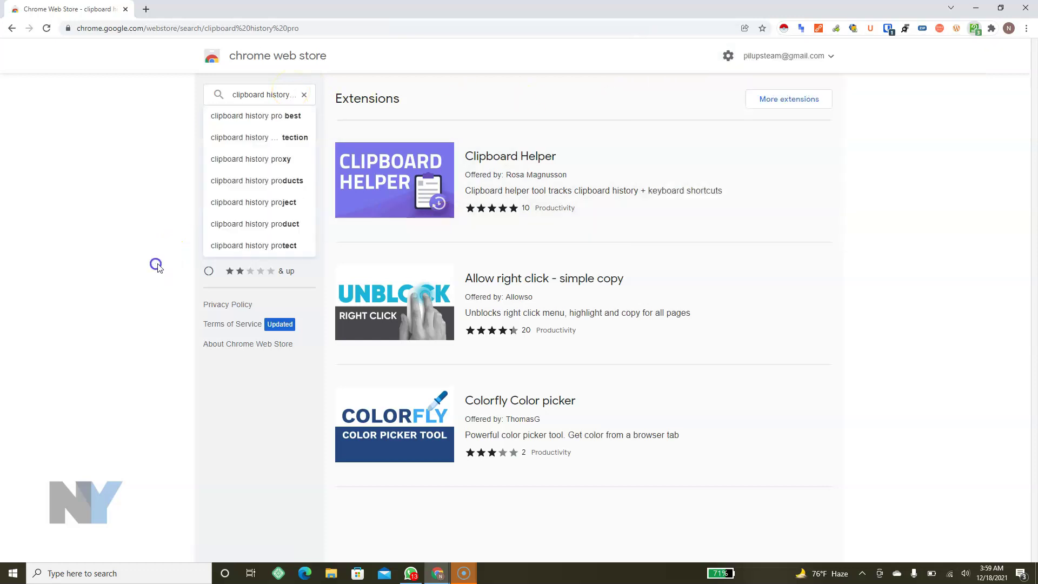
pyautogui.click(304, 94)
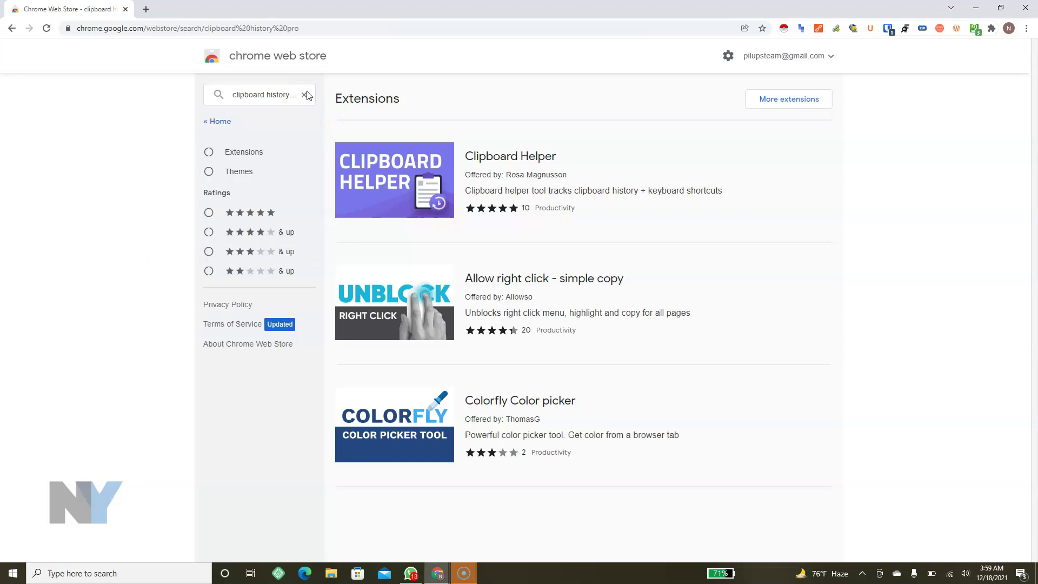
# Step: Copy the 'clipboard history pro' query and limit the store results to extensions
pyautogui.click(253, 95)
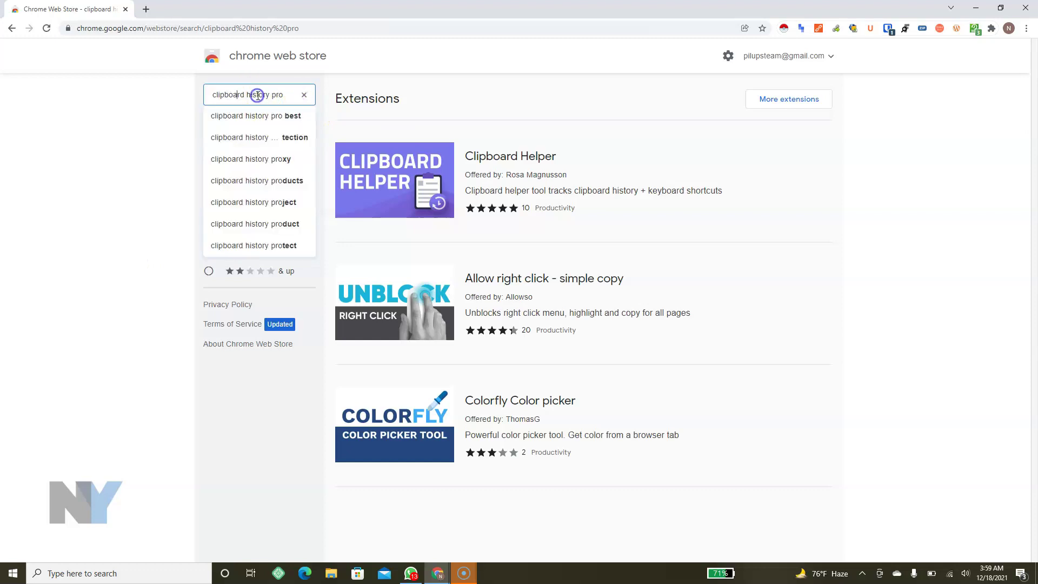
pyautogui.tripleClick(258, 94)
pyautogui.hotkey('ctrl', 'c')
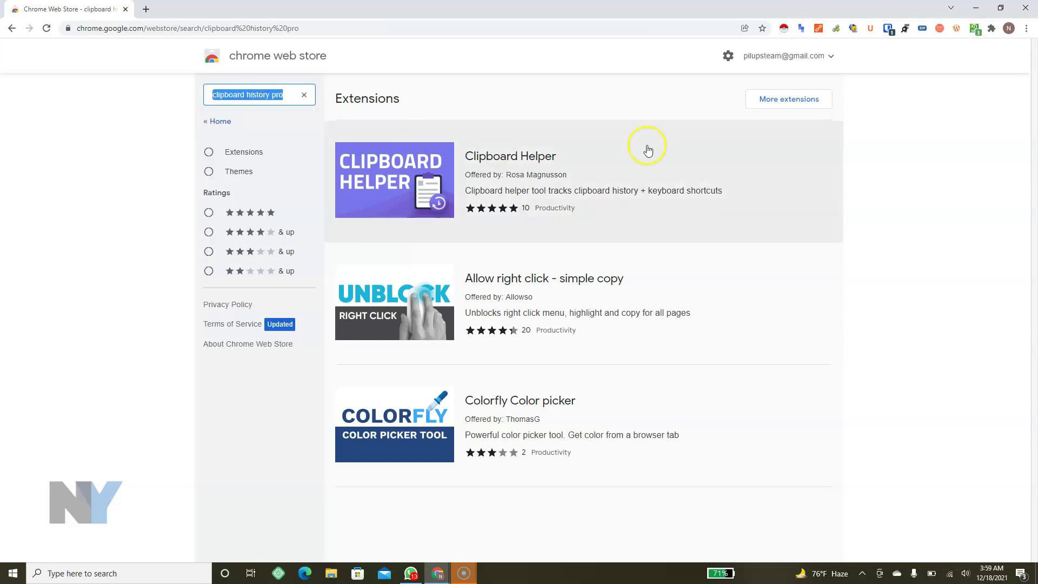
pyautogui.click(780, 103)
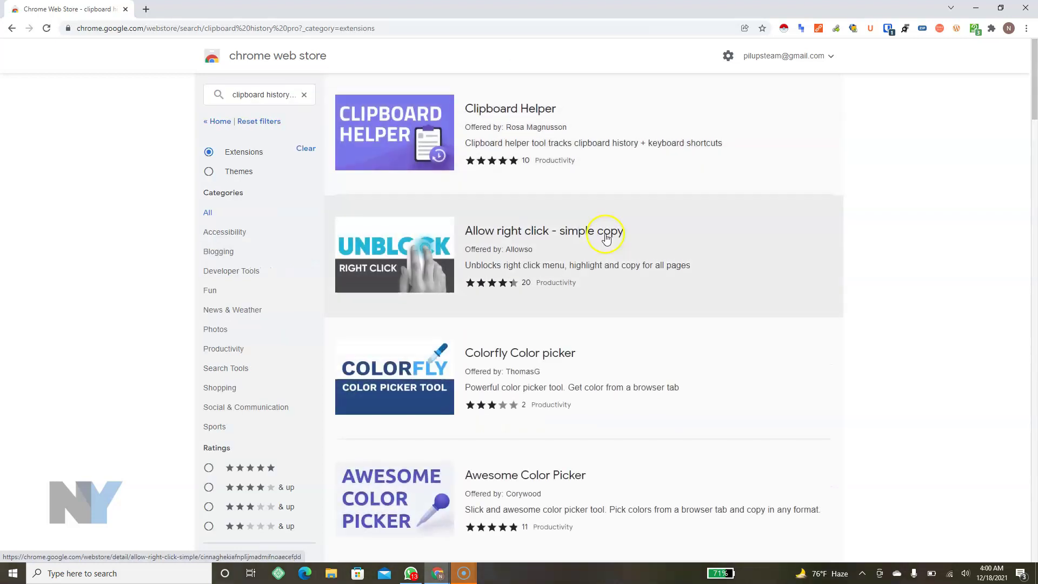
# Step: Scroll through the extension results, then view and close Clipboard History Pro's saved clips list
pyautogui.scroll(-2, 607, 234)
pyautogui.scroll(-9, 607, 238)
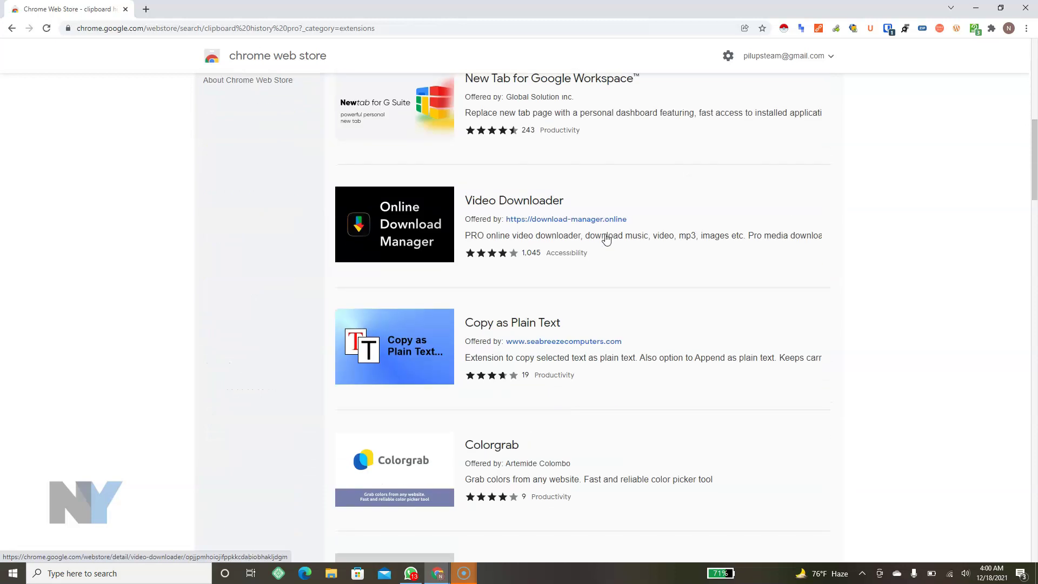
pyautogui.scroll(-17, 607, 239)
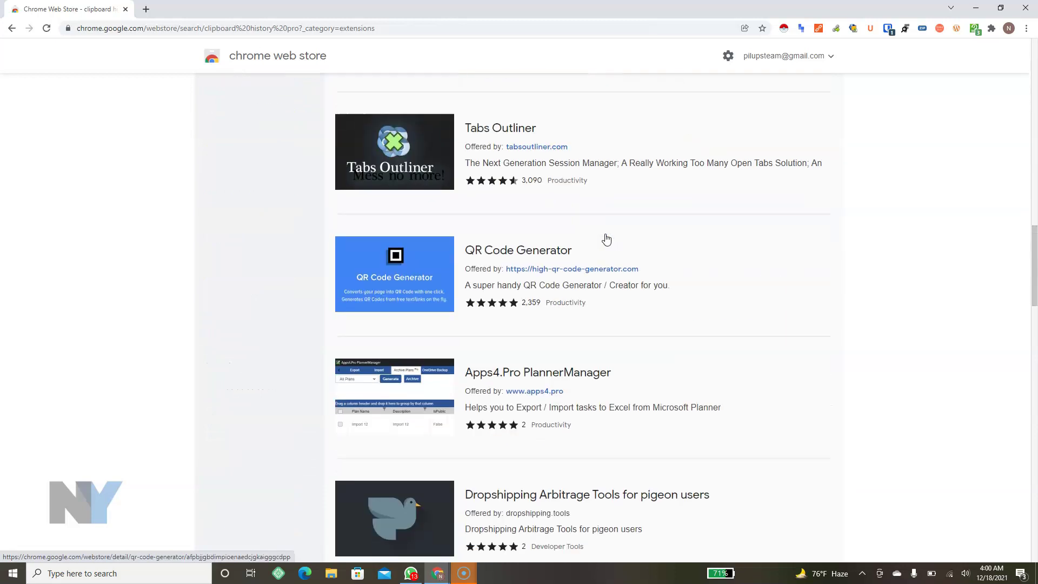
pyautogui.scroll(-9, 607, 238)
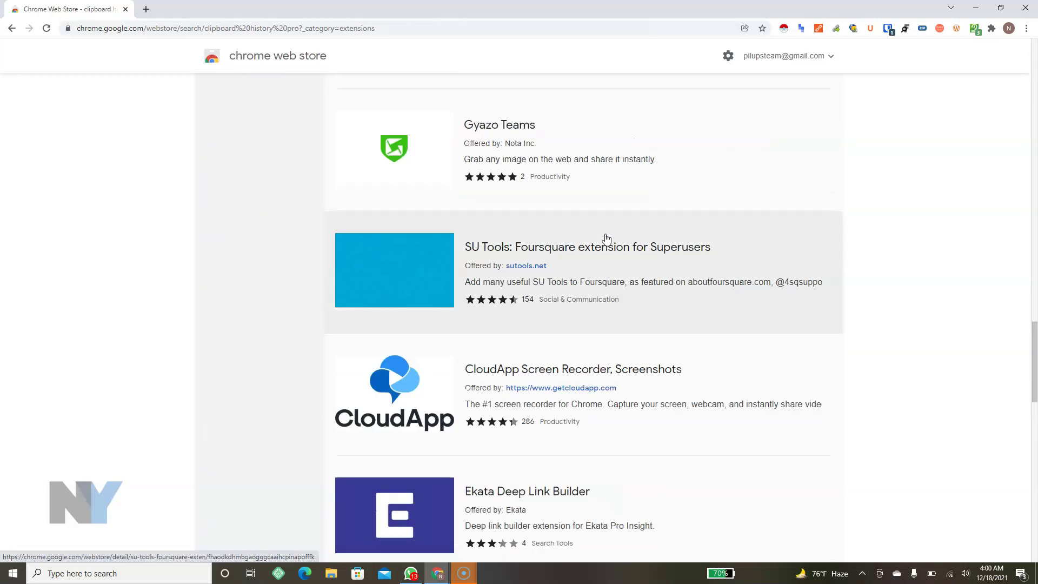
pyautogui.scroll(-12, 607, 239)
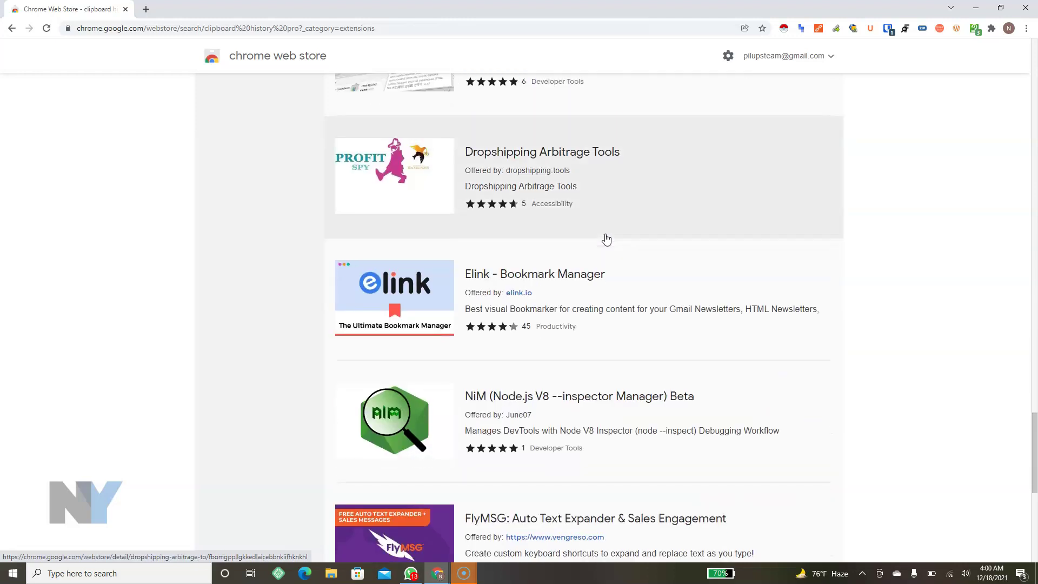
pyautogui.scroll(-1, 607, 239)
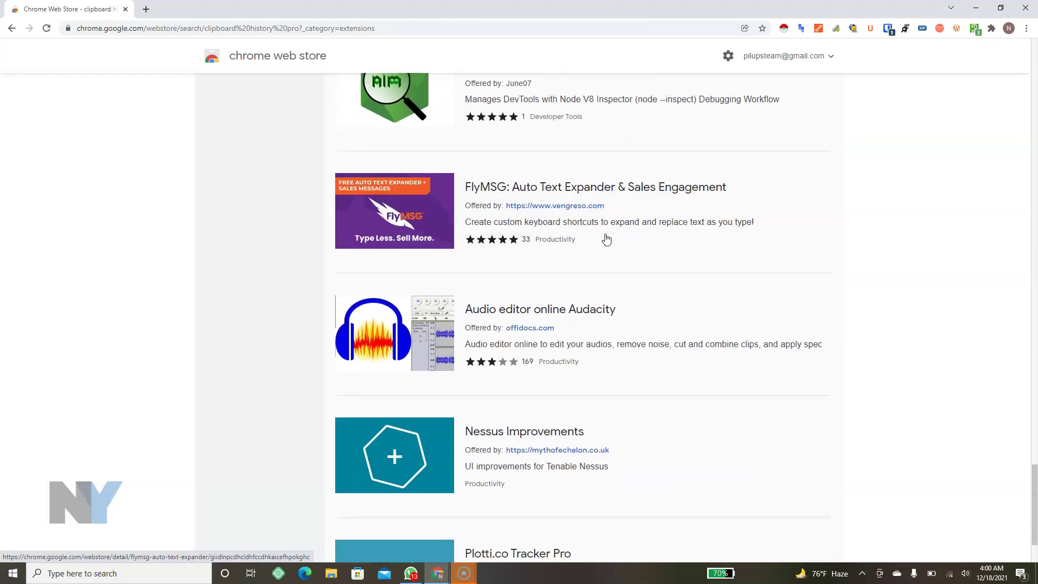
pyautogui.scroll(-2, 606, 239)
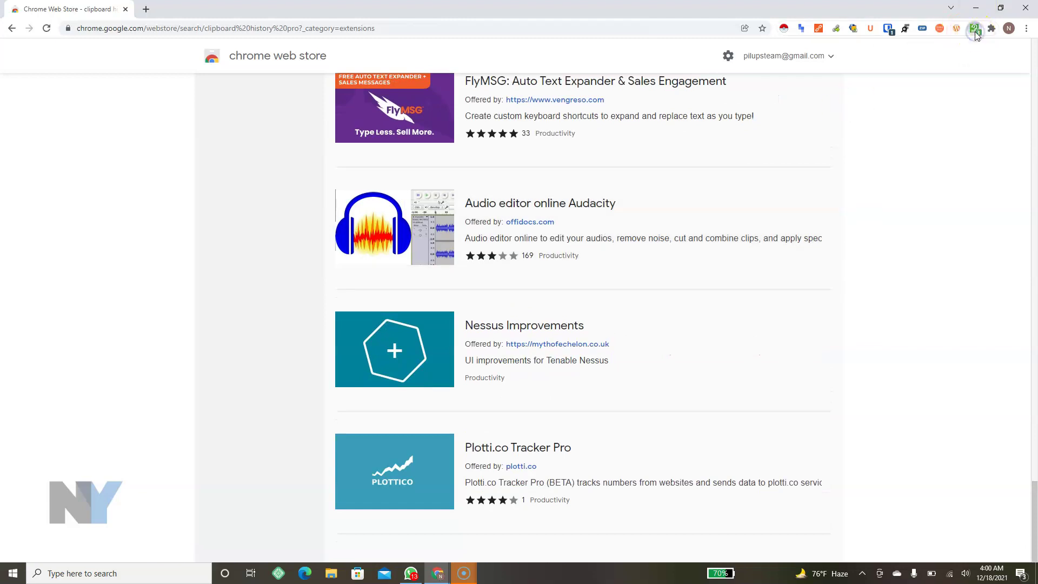
pyautogui.click(974, 30)
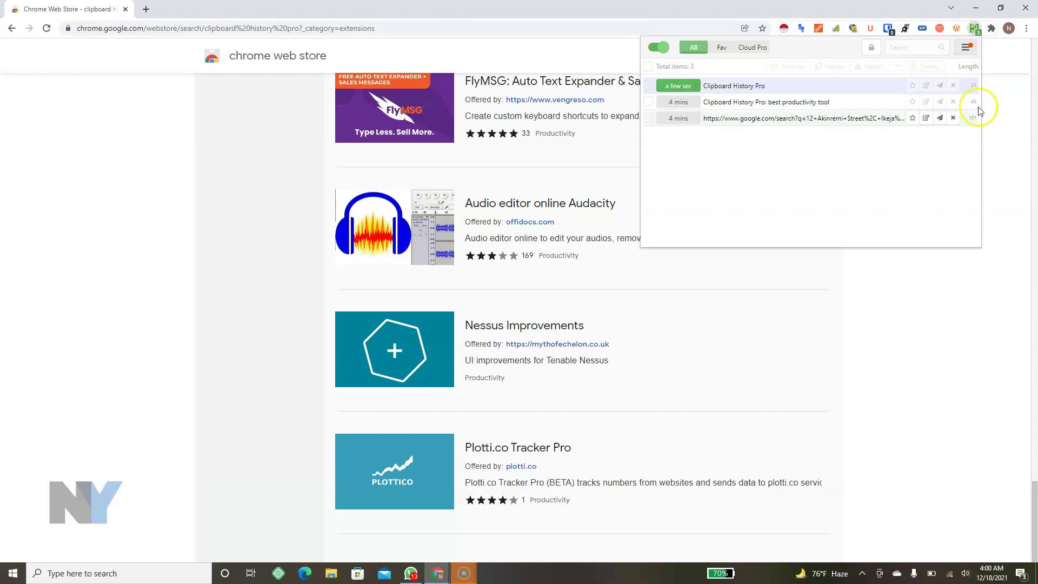
pyautogui.click(999, 286)
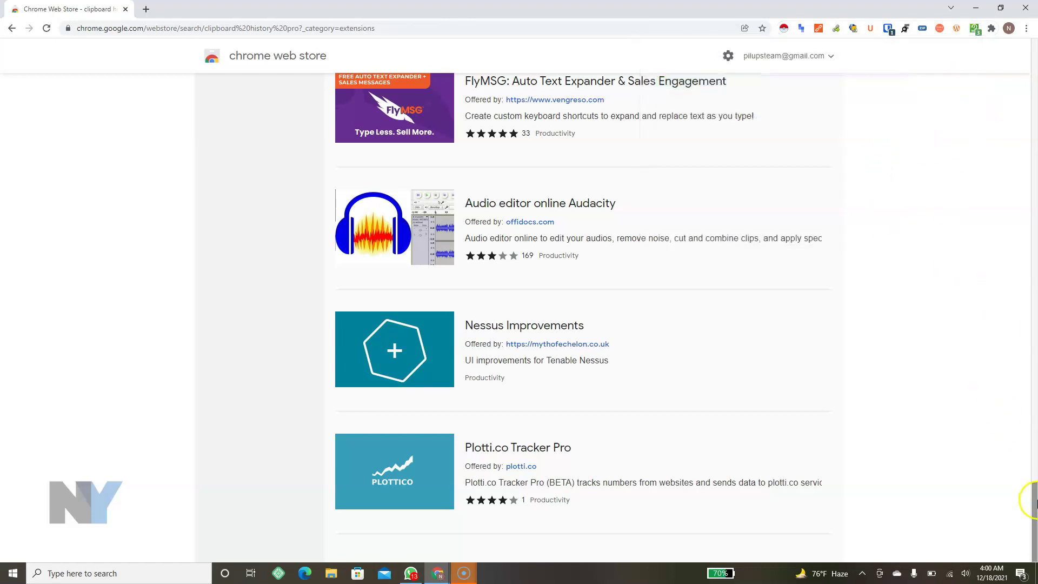
pyautogui.moveTo(1034, 501); pyautogui.dragTo(1034, 97)
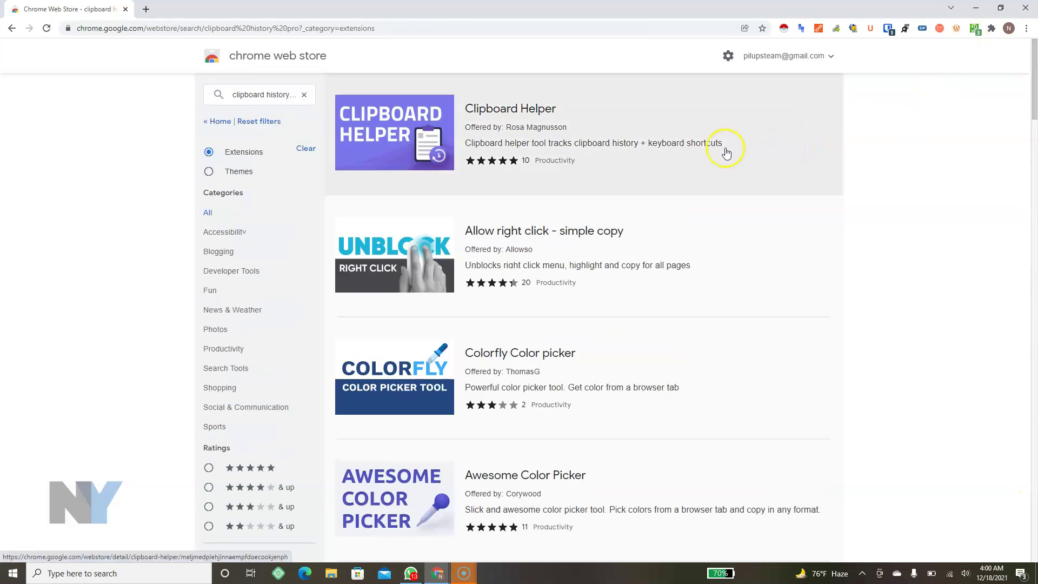
pyautogui.moveTo(725, 149); pyautogui.dragTo(948, 199)
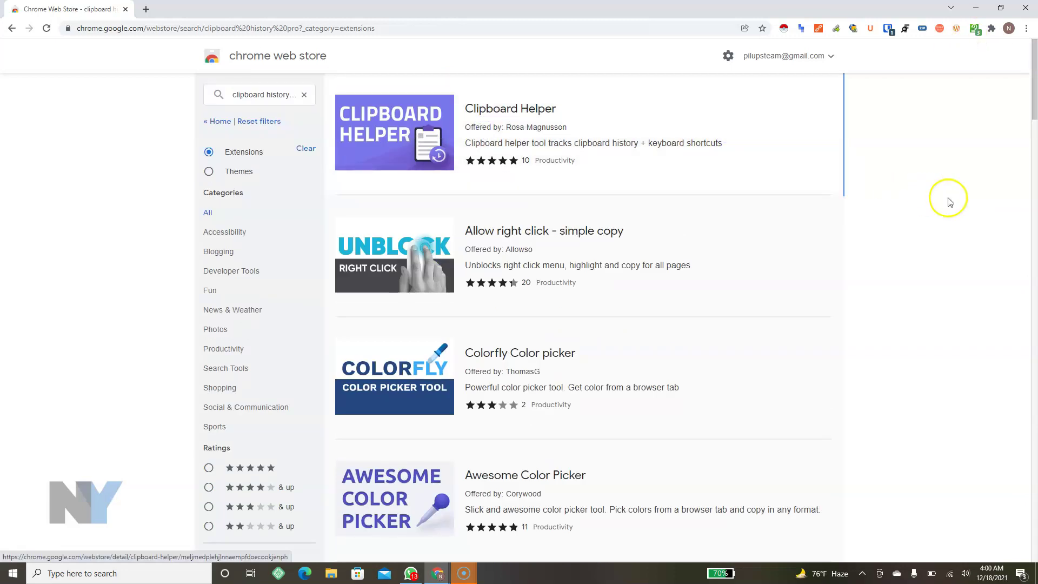
pyautogui.moveTo(1034, 120); pyautogui.dragTo(1034, 120)
pyautogui.click(1034, 116)
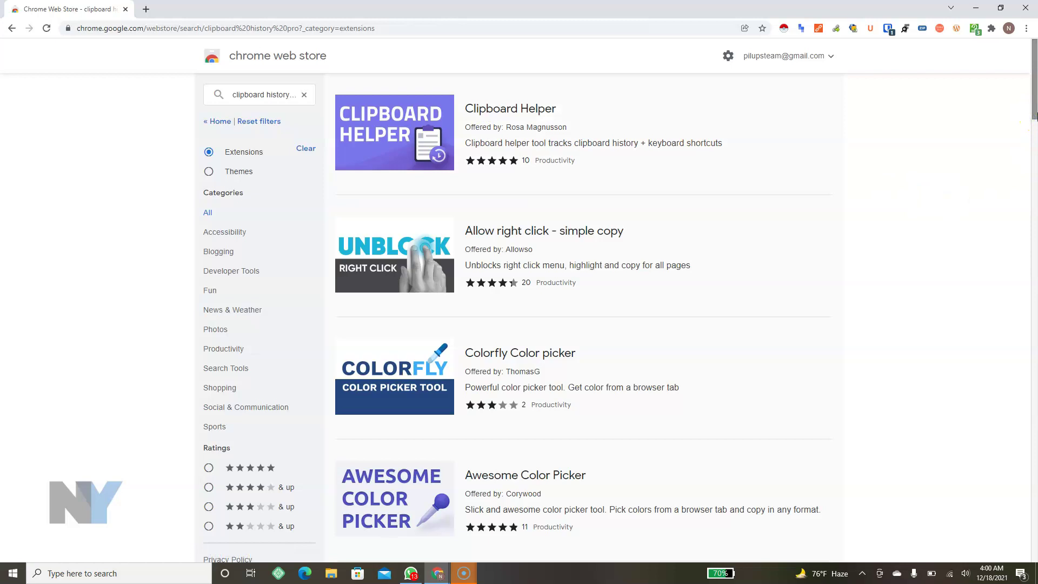
pyautogui.click(1033, 107)
pyautogui.moveTo(1034, 107)
pyautogui.mouseDown()
pyautogui.moveTo(1035, 367)
pyautogui.moveTo(1036, 87)
pyautogui.mouseUp()
pyautogui.click(1036, 86)
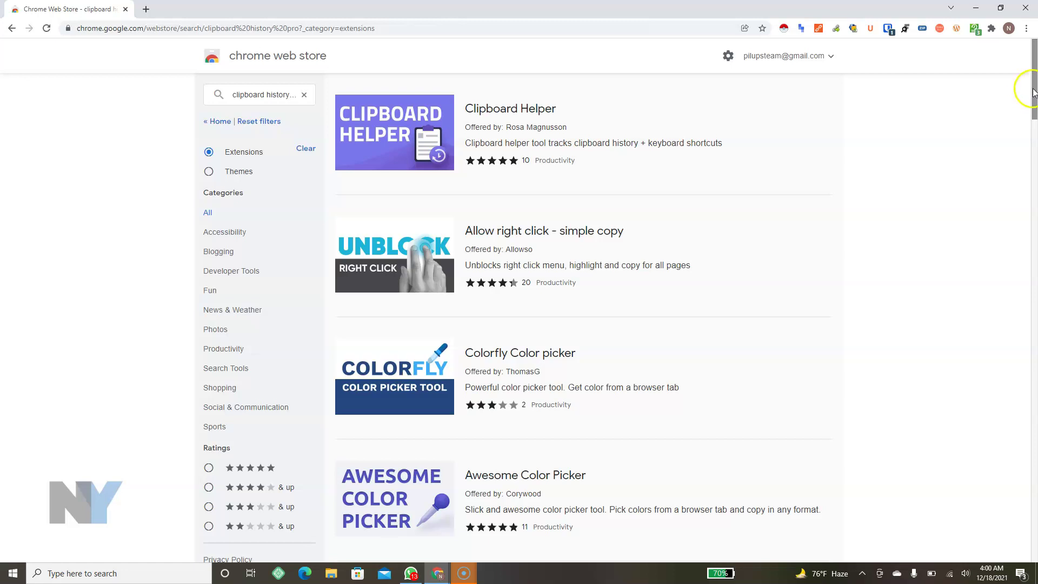